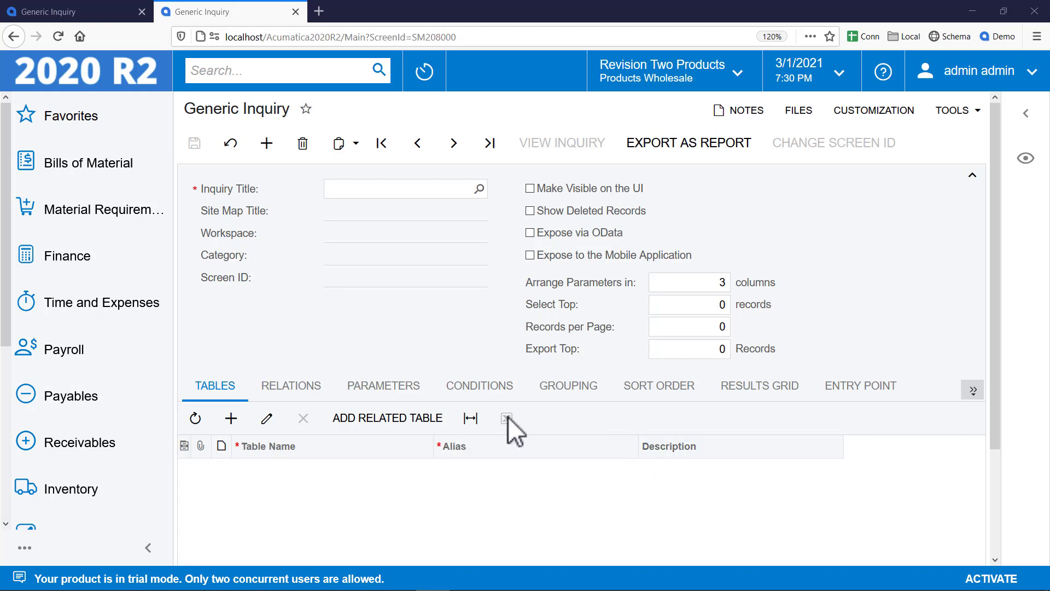
Show the 2020 R1 inquiry's Relations tab, with its empty table relations and data field links.
click(306, 389)
scroll(591, 356, down, 3)
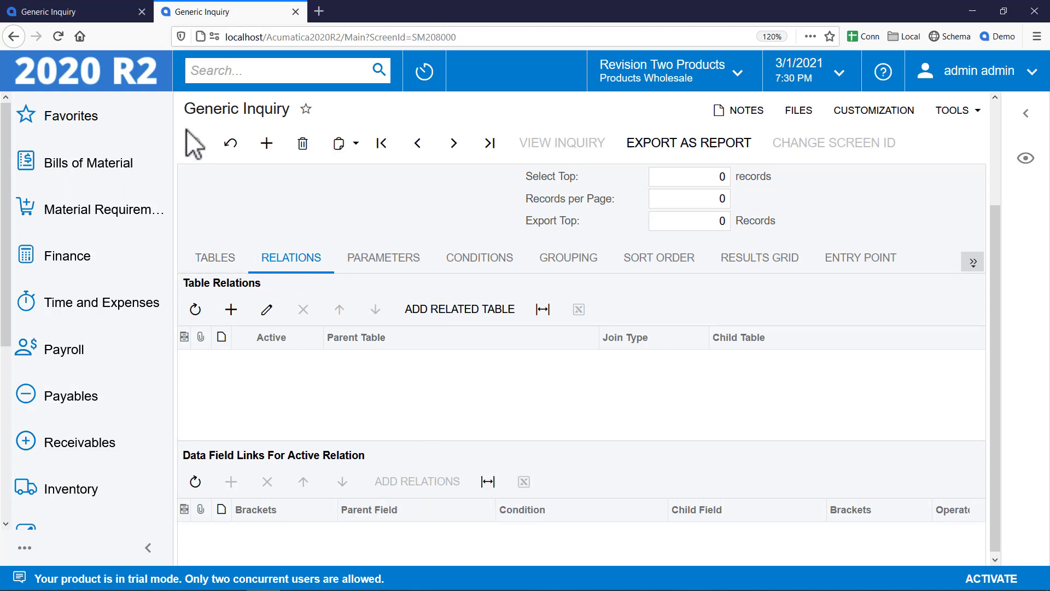
Review the empty table relations in 2020 R1, then go back to the 2020 R2 inquiry.
click(107, 12)
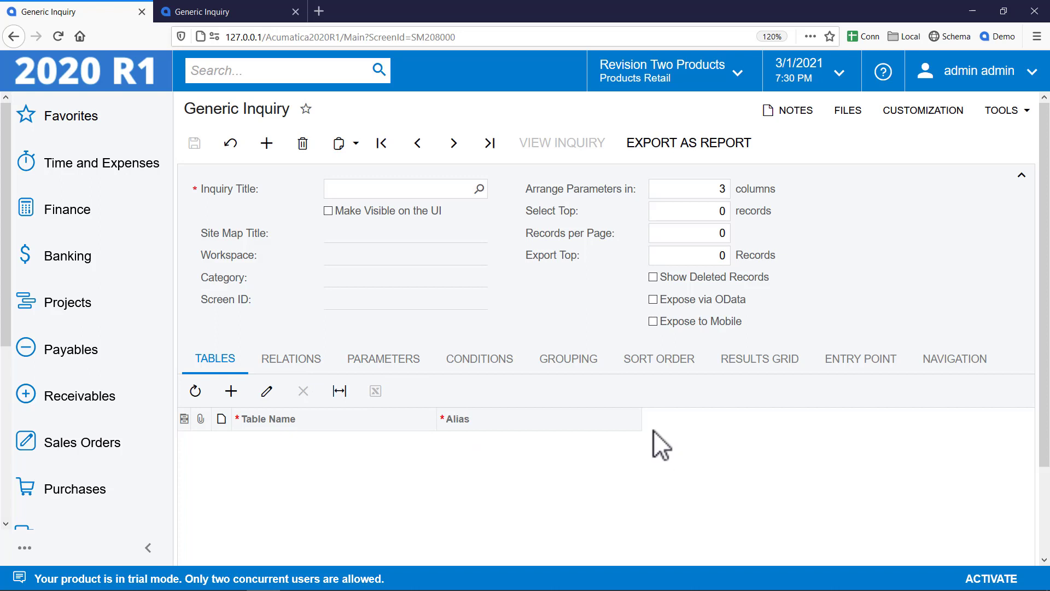
click(313, 364)
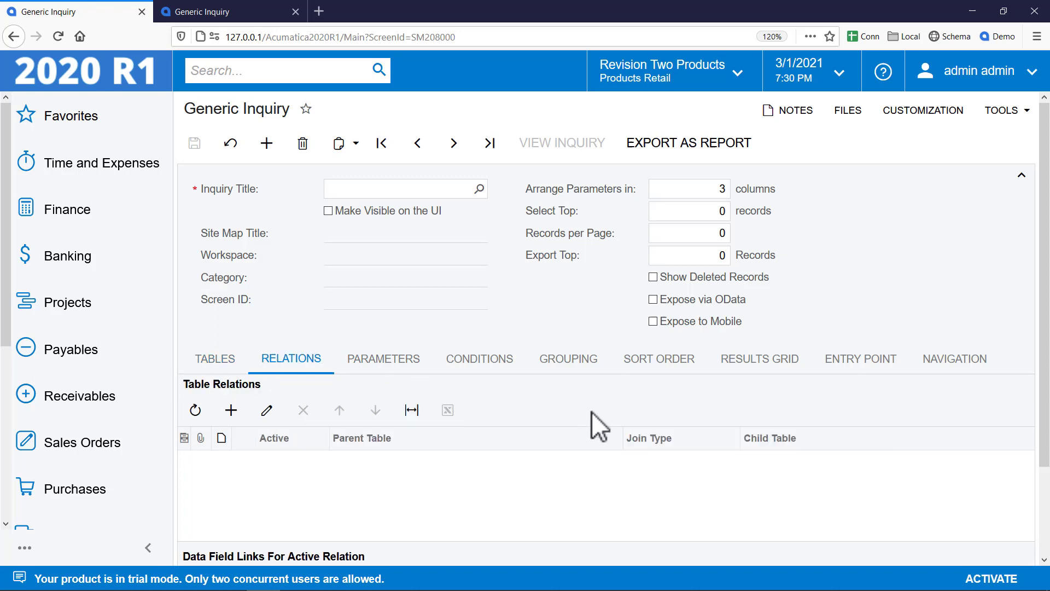
scroll(592, 411, down, 3)
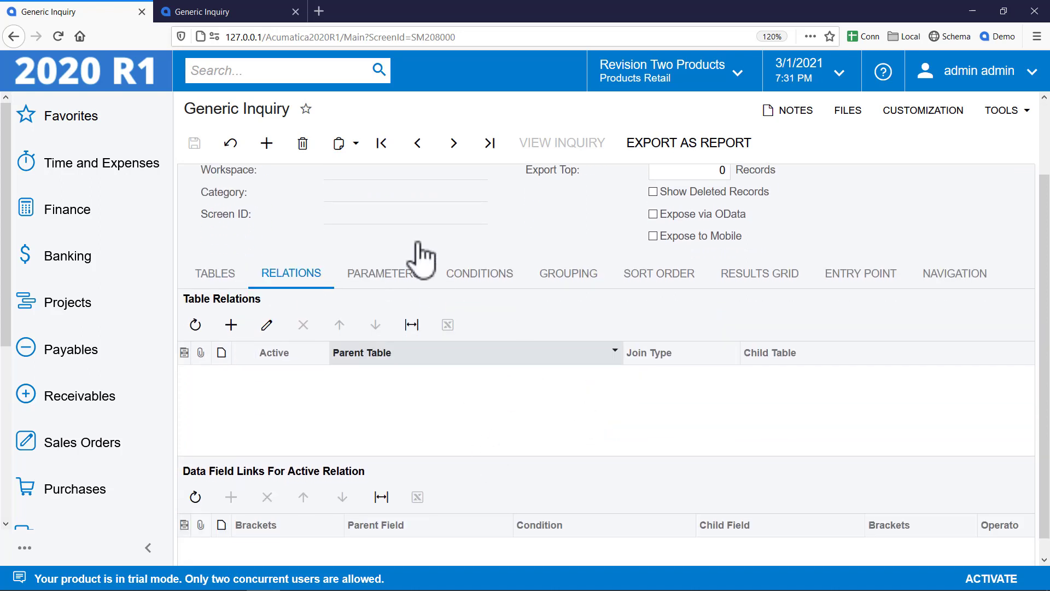
click(226, 7)
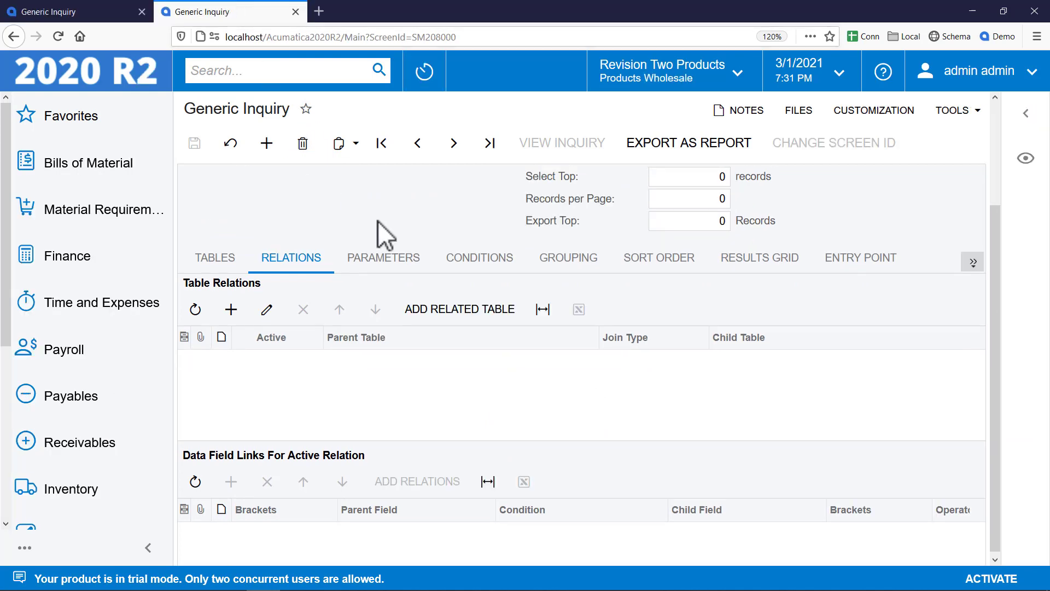
Give the new inquiry the title 'Test'.
scroll(379, 234, up, 5)
click(376, 187)
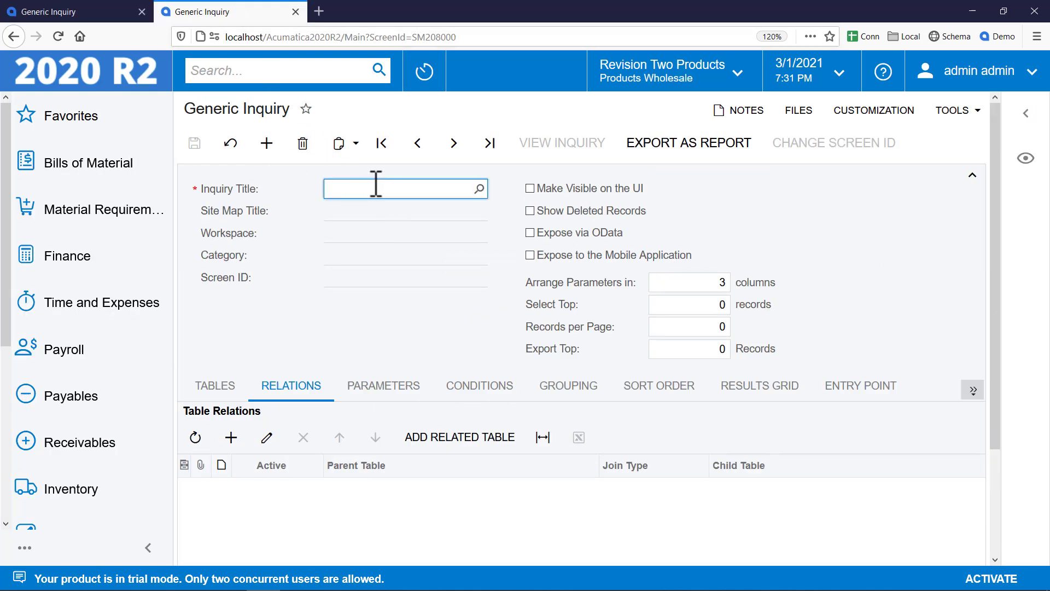
text(Test)
key(Tab)
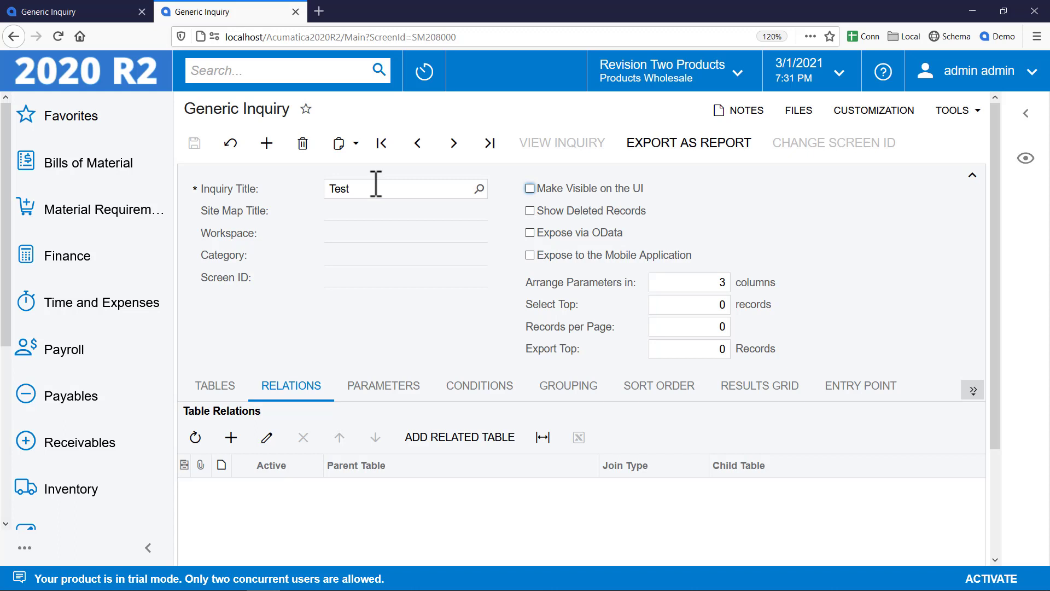
Add the PX.Objects.AP.APTran table (alias APTran) and widen the Description column.
scroll(339, 306, down, 1)
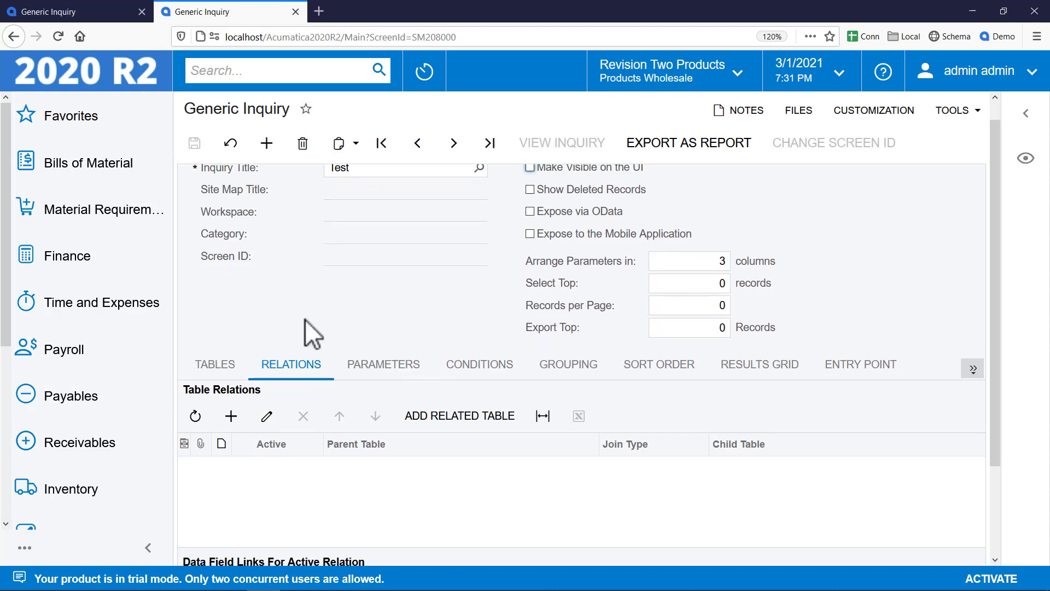
click(230, 366)
scroll(373, 312, down, 2)
click(364, 353)
text(a)
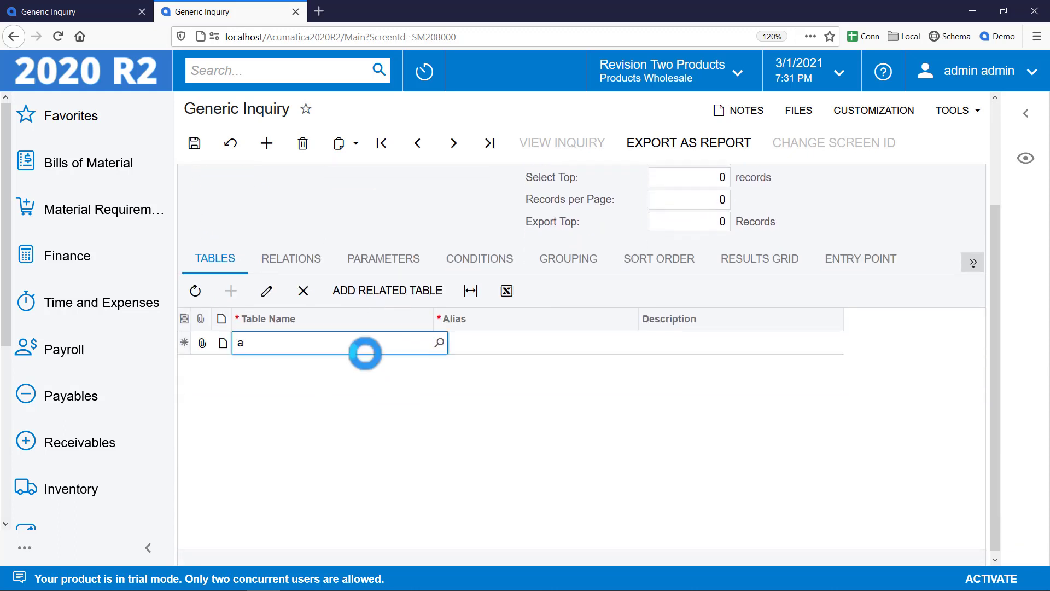
text(ptran)
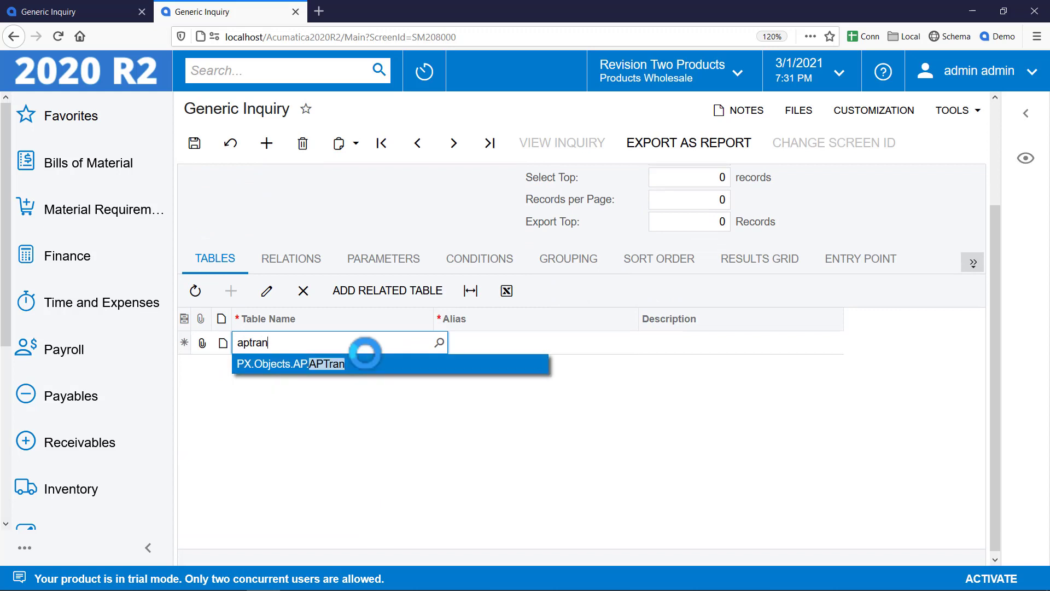
key(Tab)
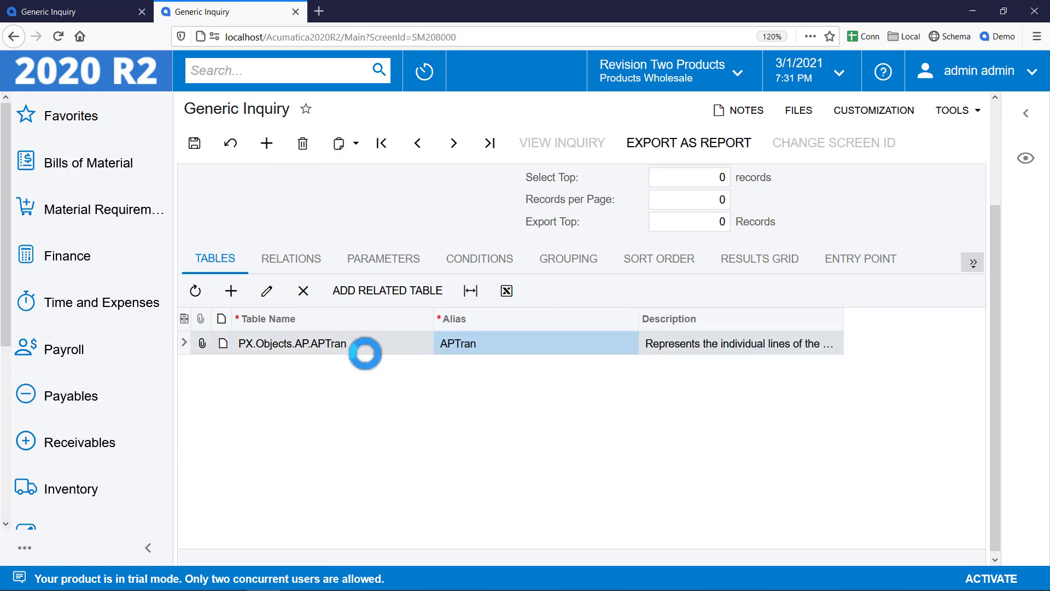
click(731, 345)
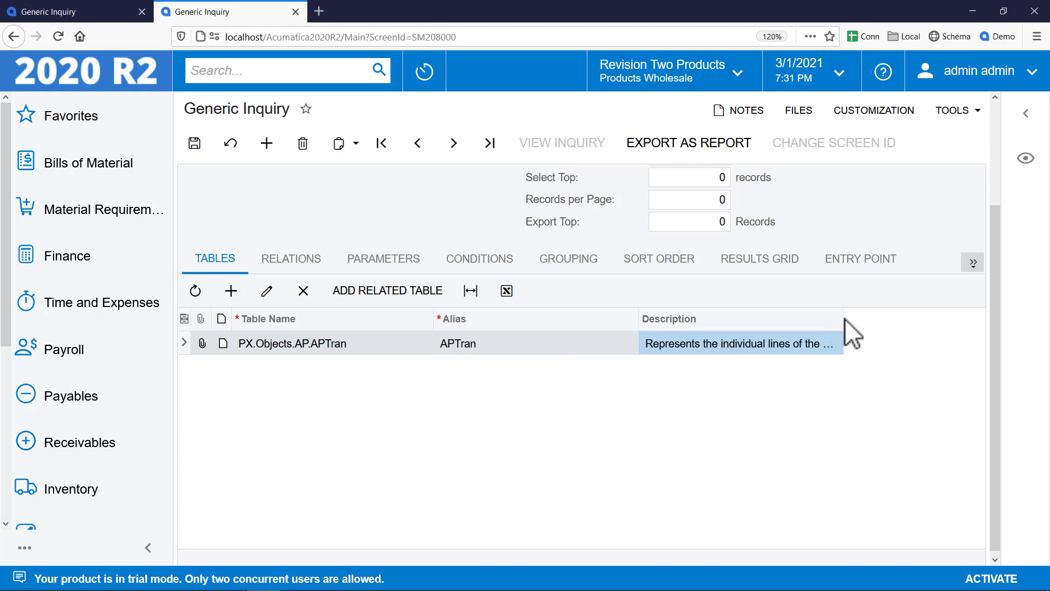
drag(845, 318, 926, 326)
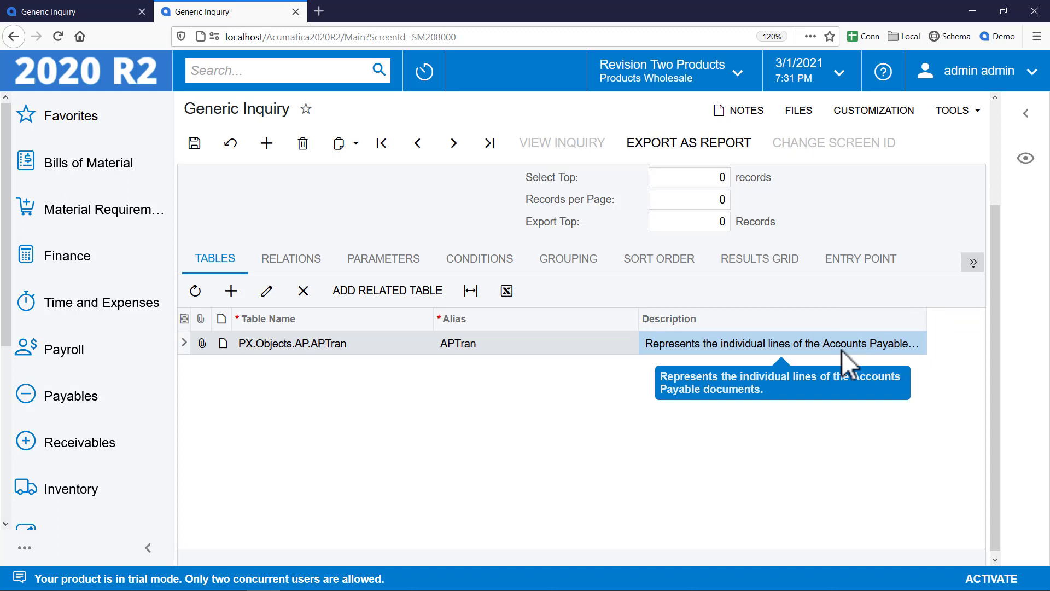
Pick PX.Objects.AP.APInvoice as APTran's related child table, linked on tranType→docType and refNbr.
click(403, 300)
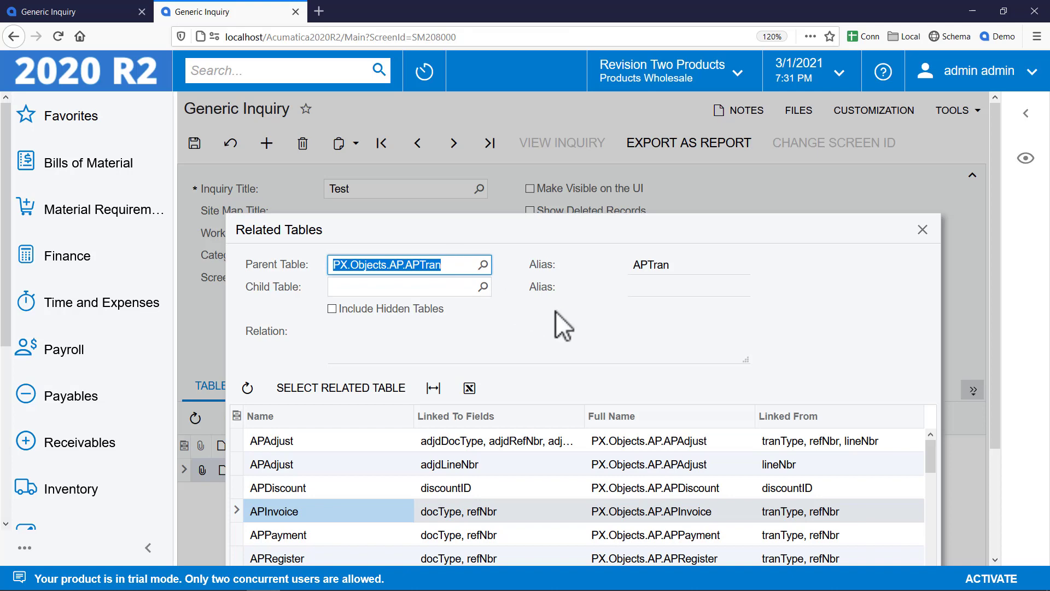
scroll(555, 310, down, 2)
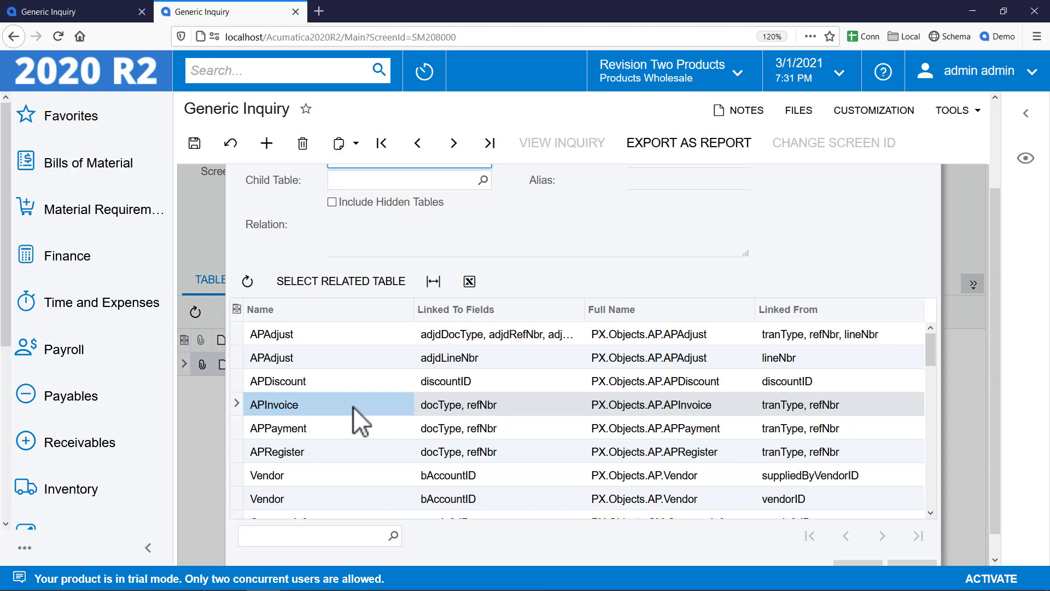
scroll(352, 406, down, 5)
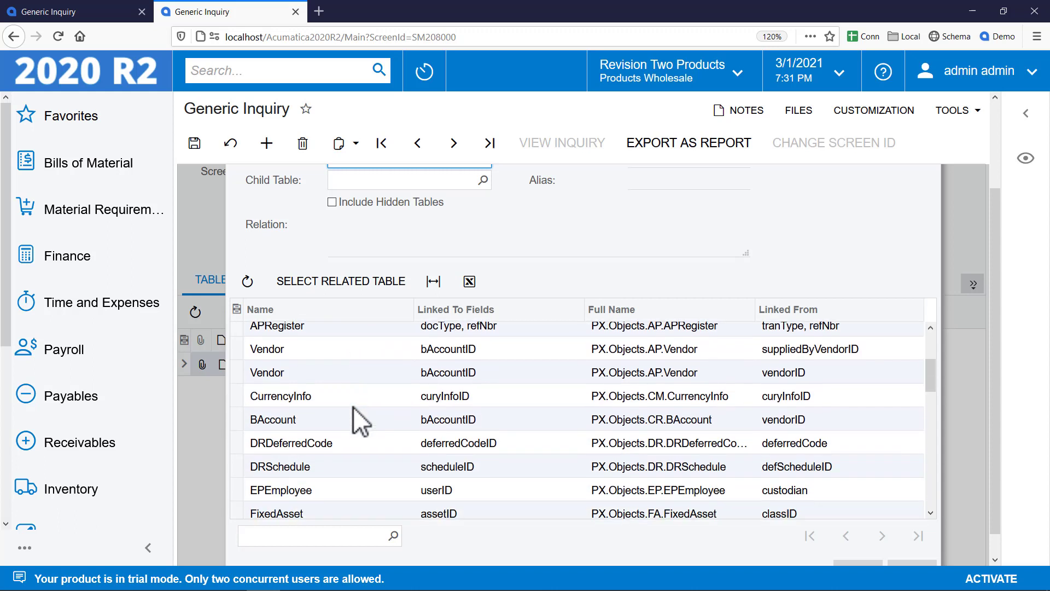
scroll(353, 406, down, 6)
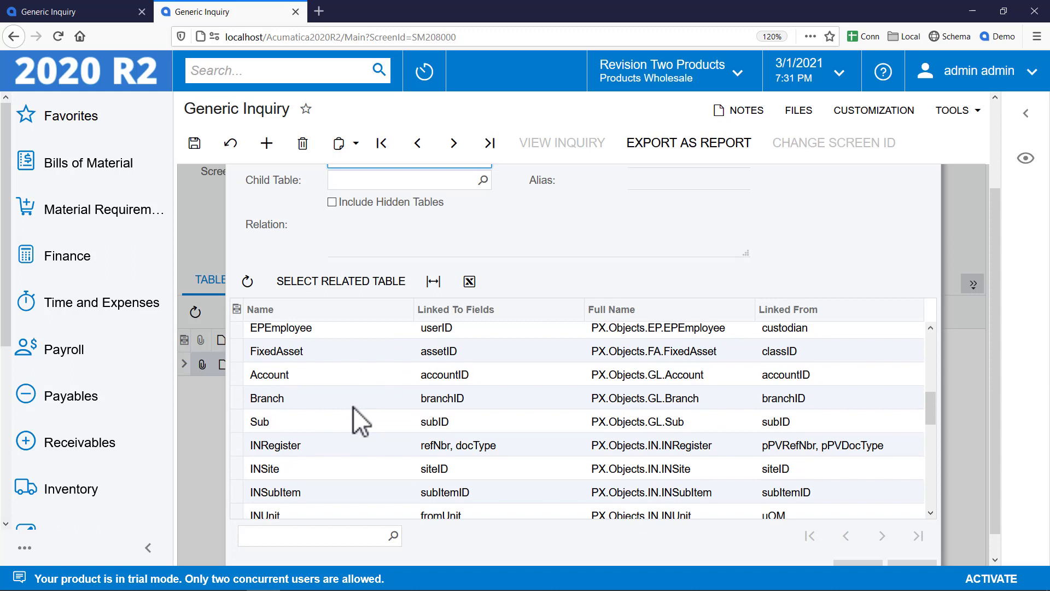
scroll(353, 406, down, 1)
scroll(353, 406, up, 7)
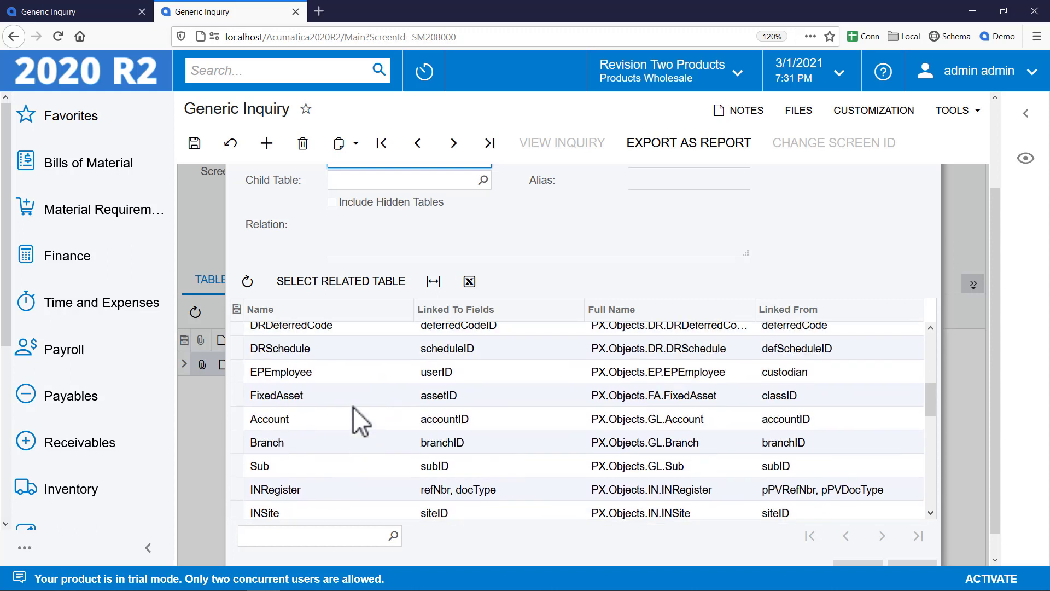
scroll(353, 406, up, 4)
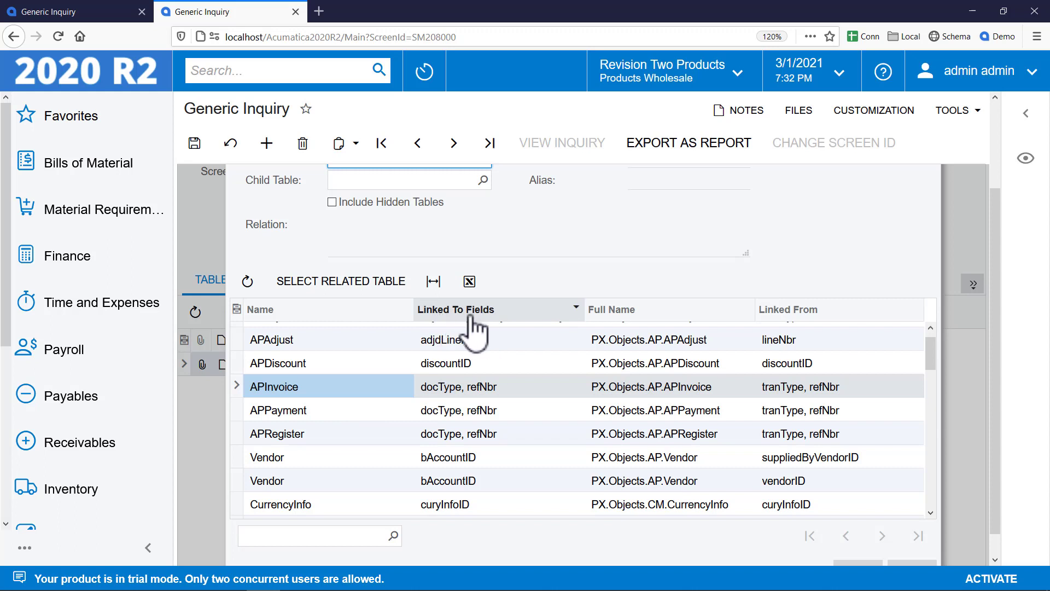
click(457, 386)
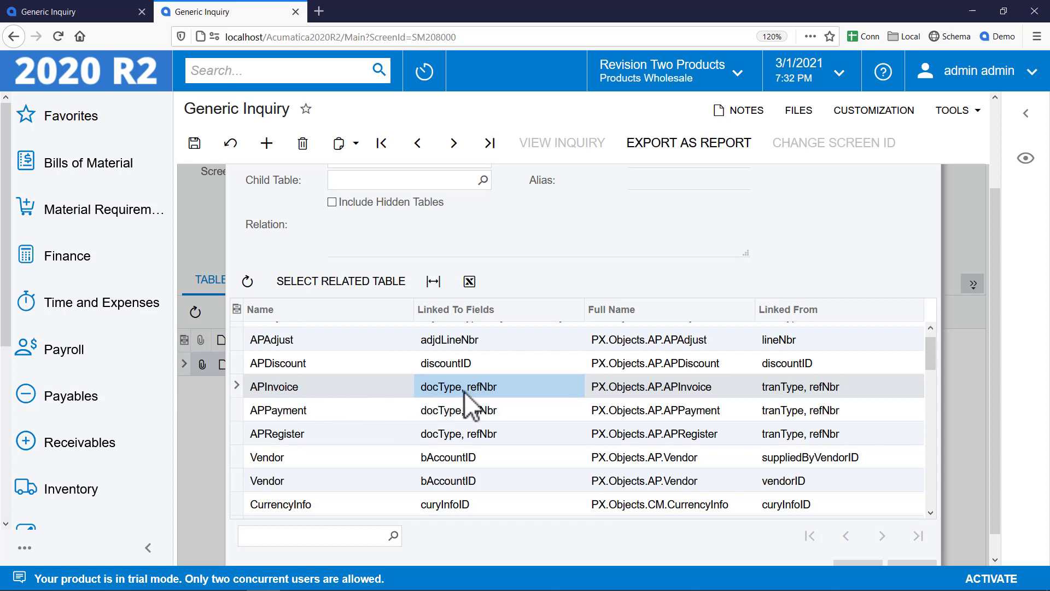
click(797, 392)
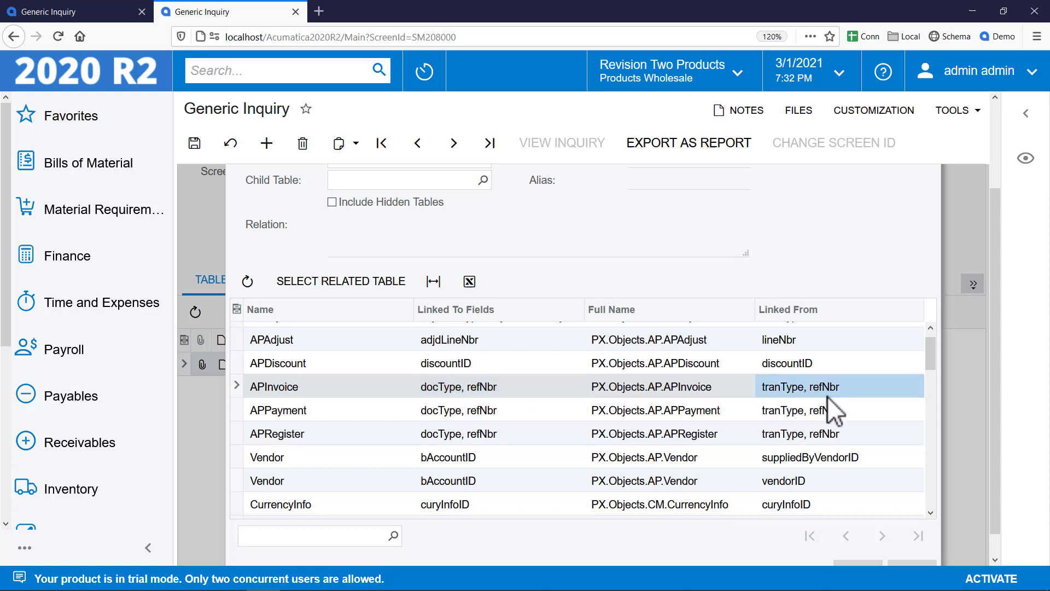
scroll(705, 276, up, 1)
scroll(702, 272, up, 1)
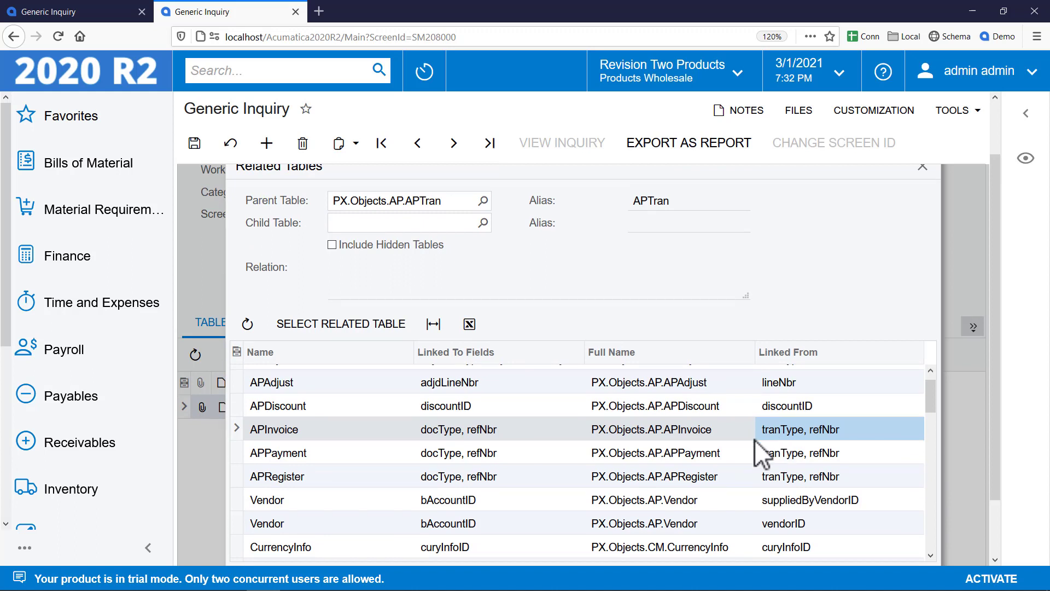
click(366, 328)
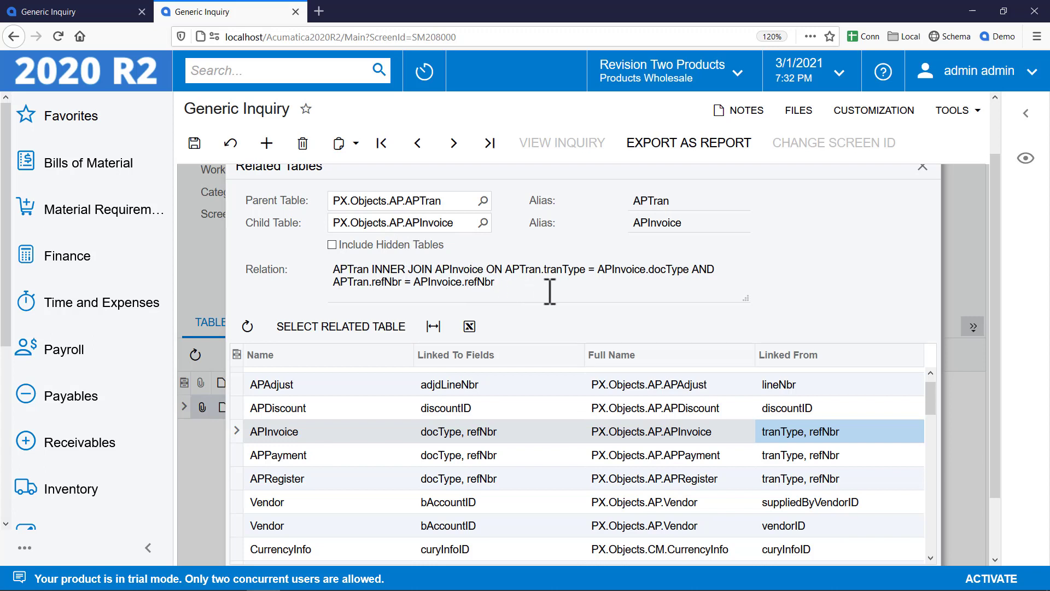
scroll(620, 298, down, 2)
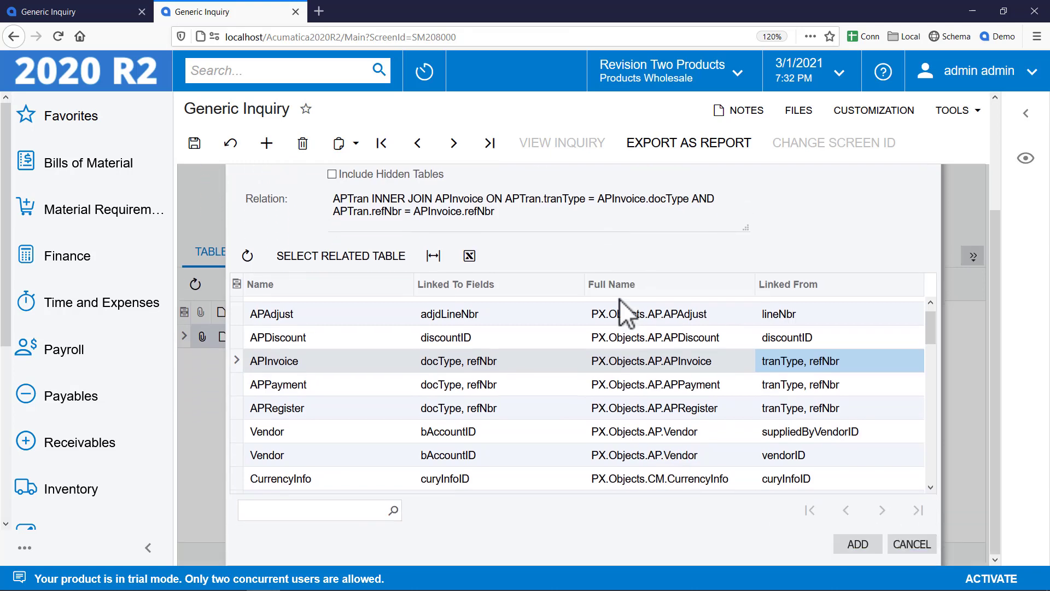
Add APInvoice to the inquiry and confirm its inner join on tranType/docType and refNbr.
click(854, 545)
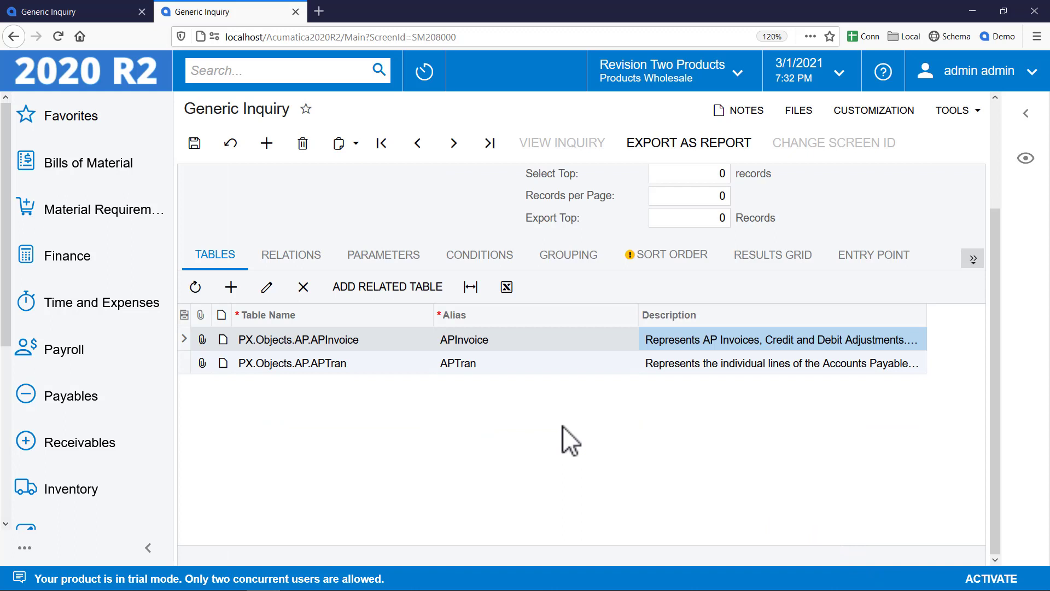
click(354, 341)
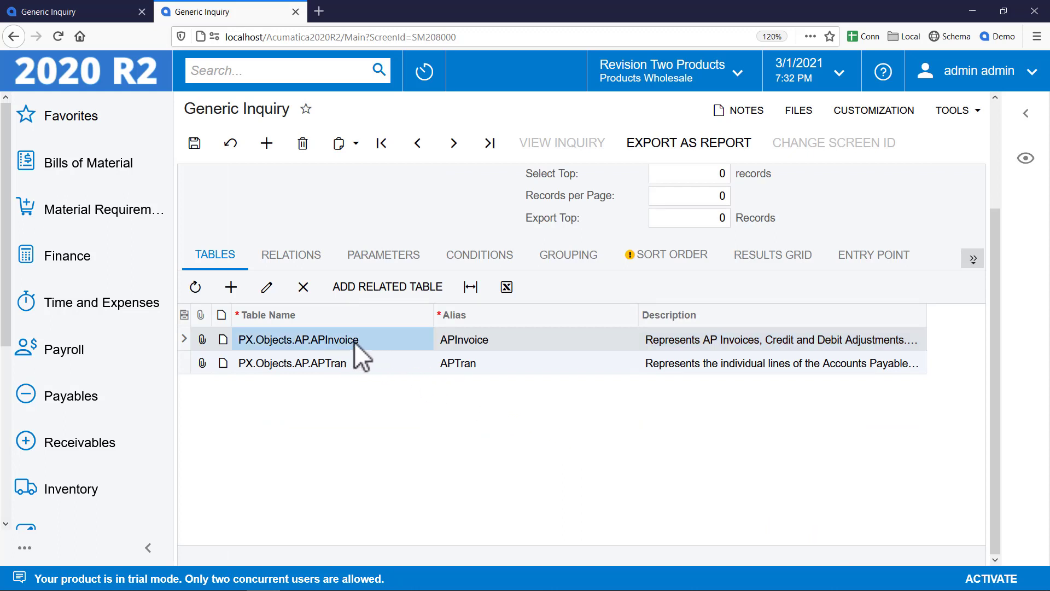
click(304, 265)
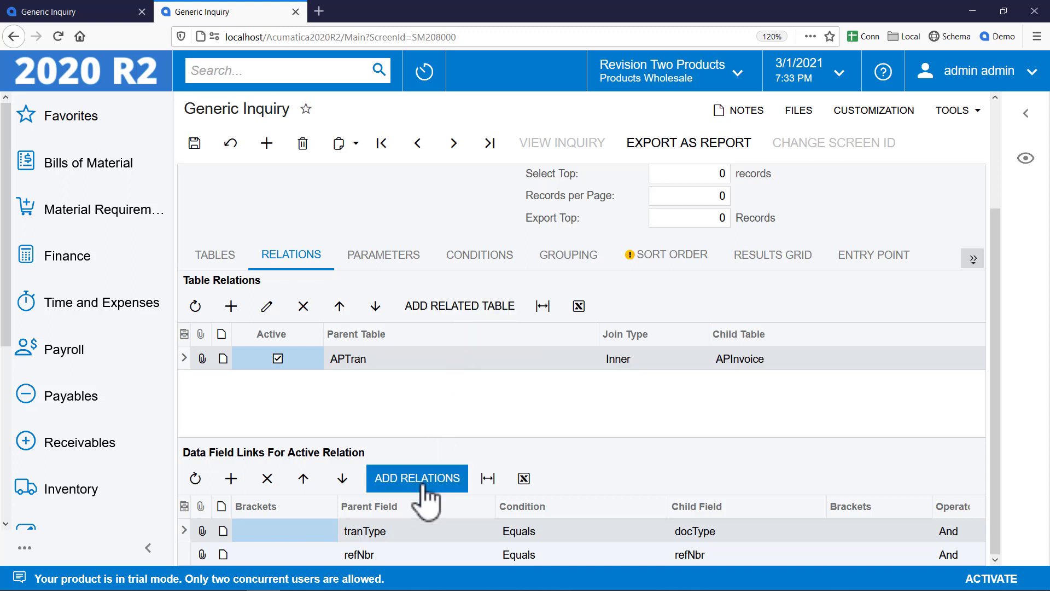
click(226, 266)
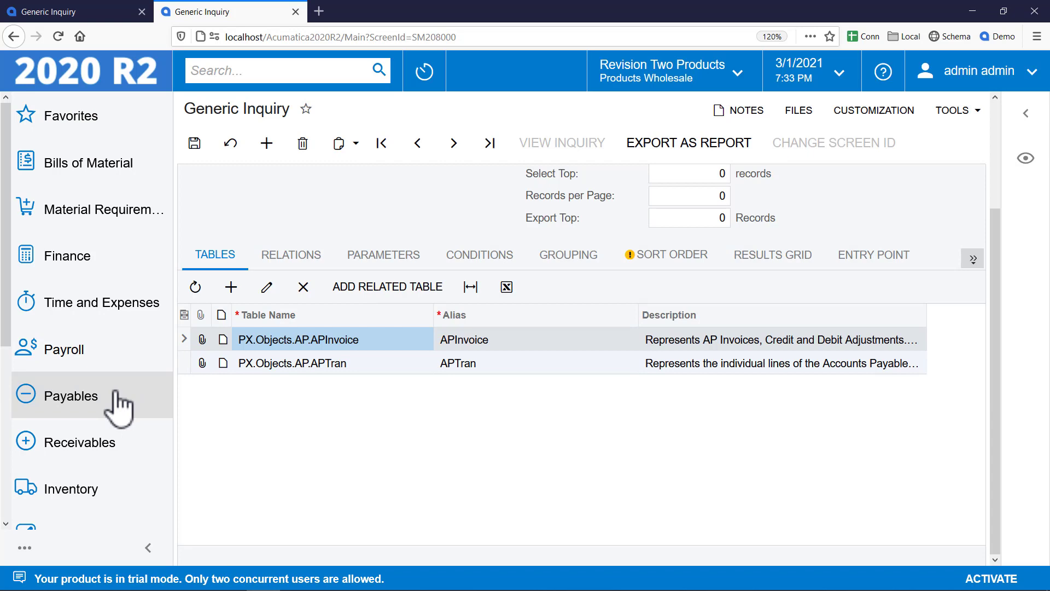
Leave the unsaved inquiry and start a new bill from the Payables workspace.
click(98, 400)
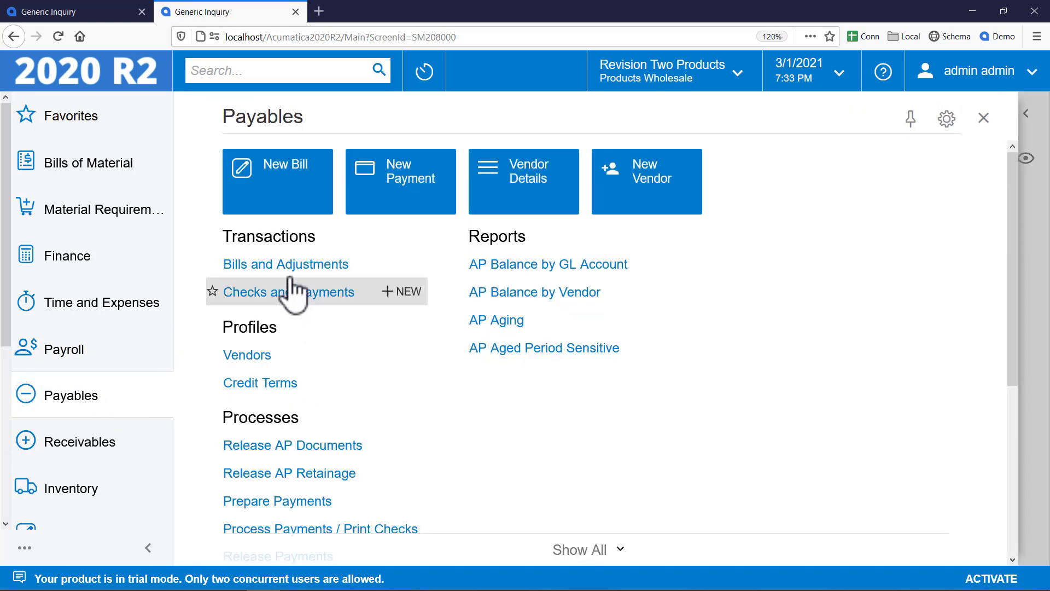
click(285, 193)
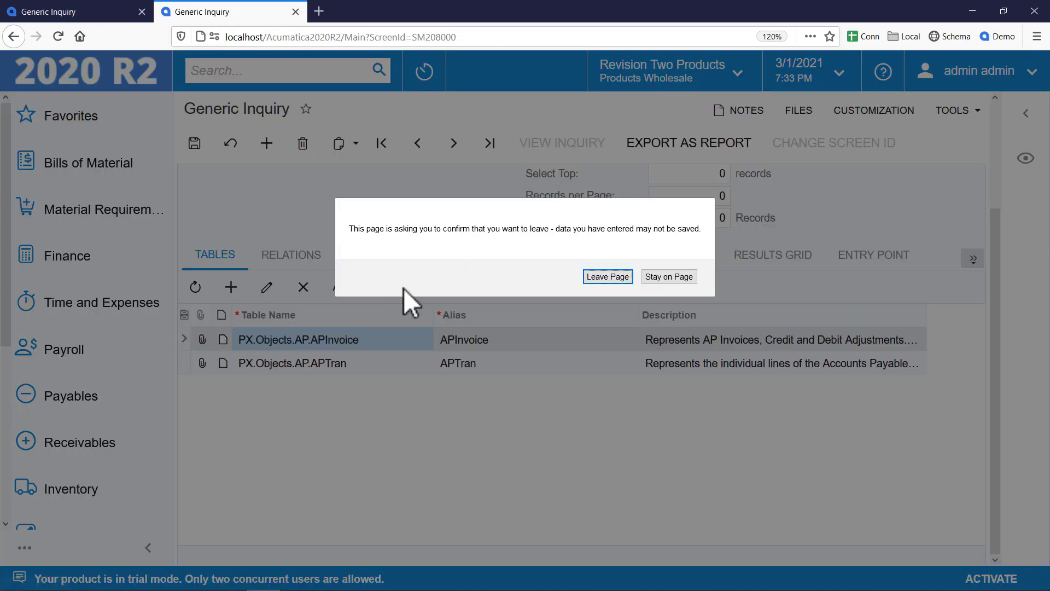
click(611, 276)
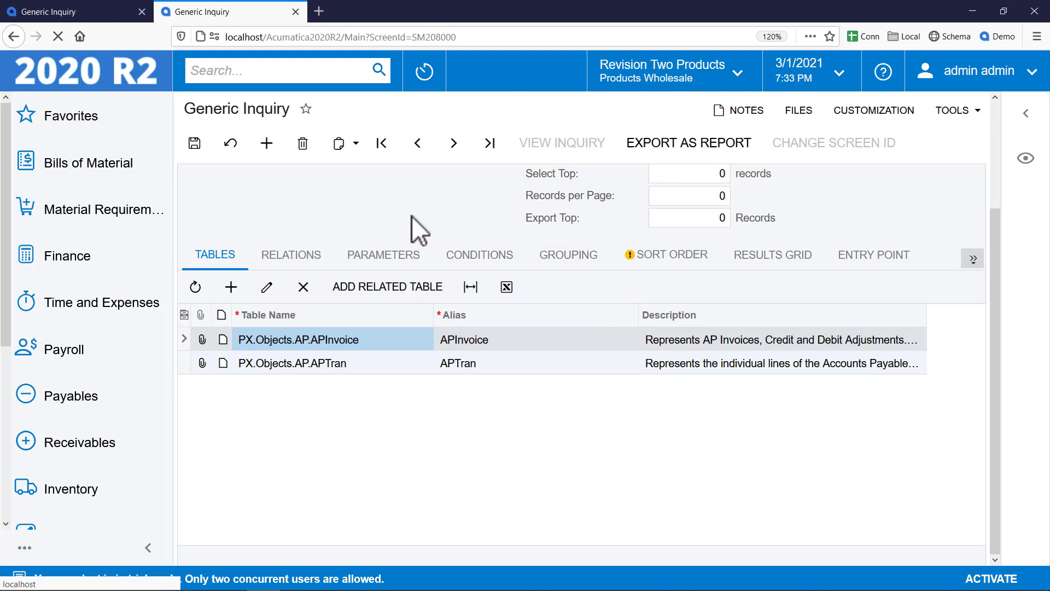
click(266, 143)
click(519, 280)
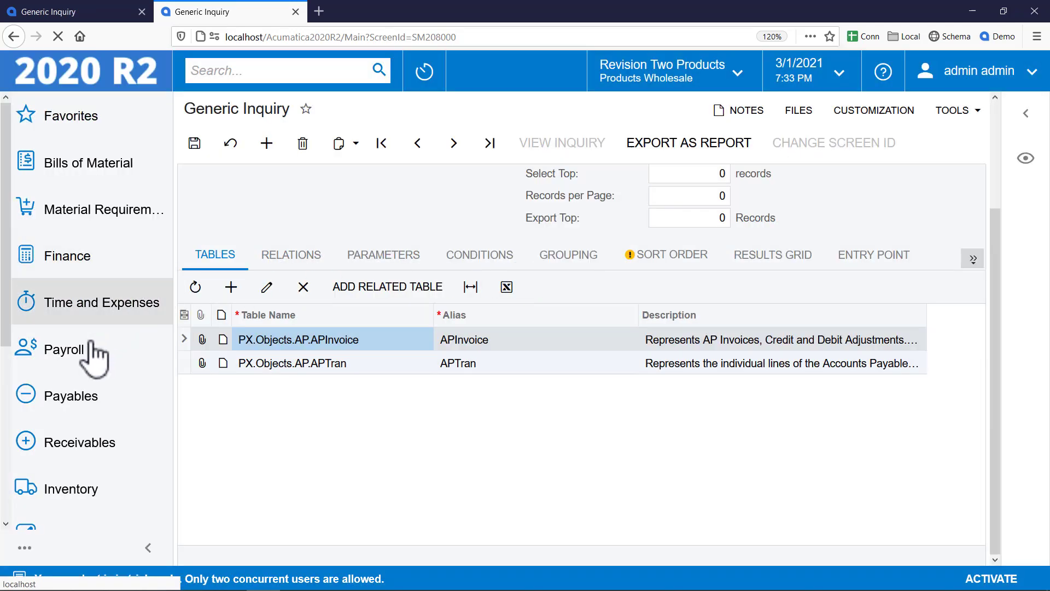
click(49, 397)
click(283, 192)
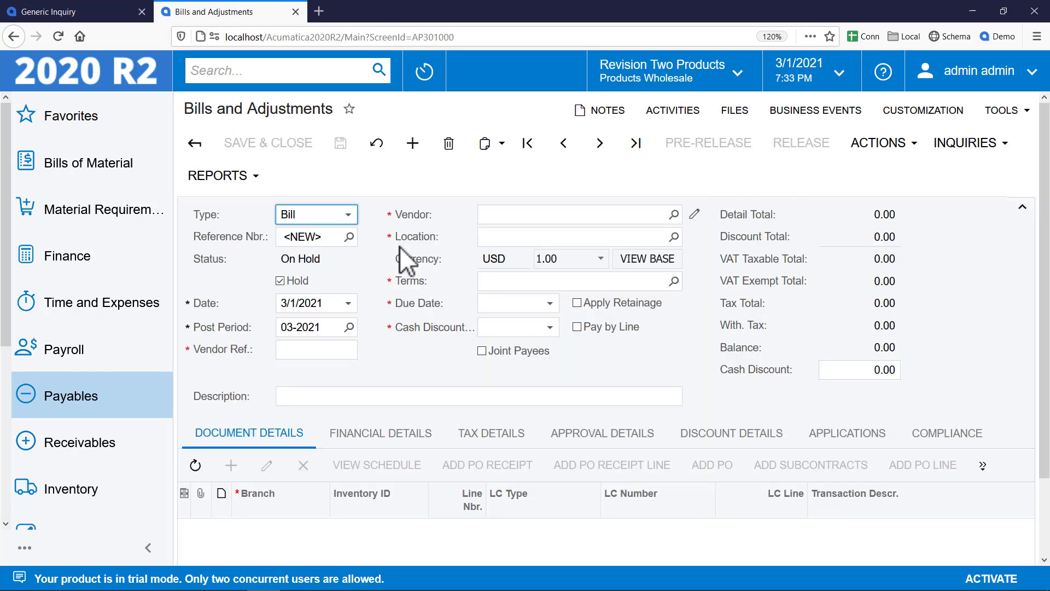
Inspect the bill's Reference Nbr. field and view its APInvoice data class source code.
click(310, 235)
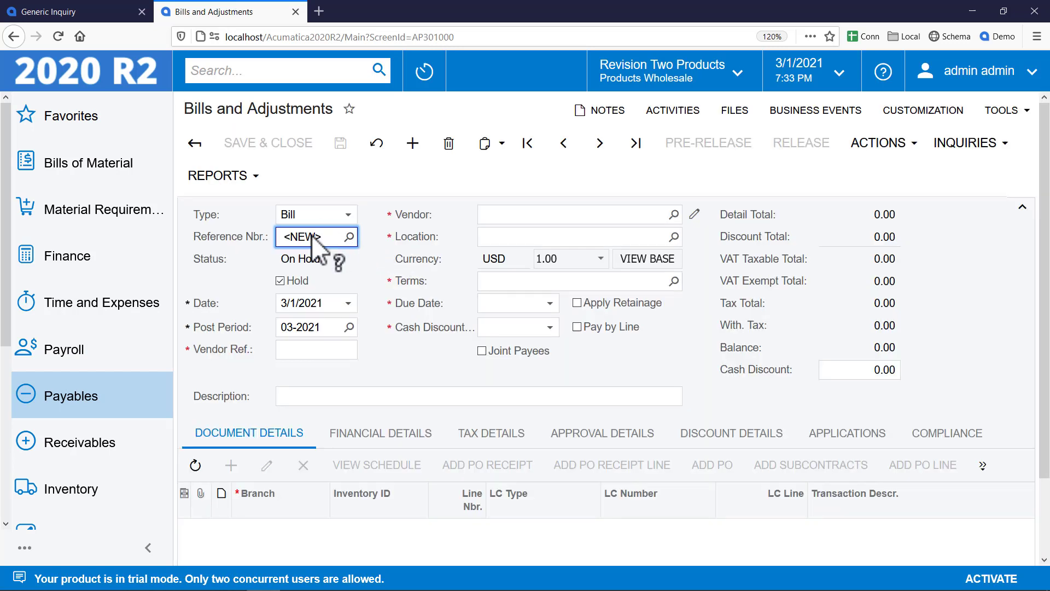
click(923, 110)
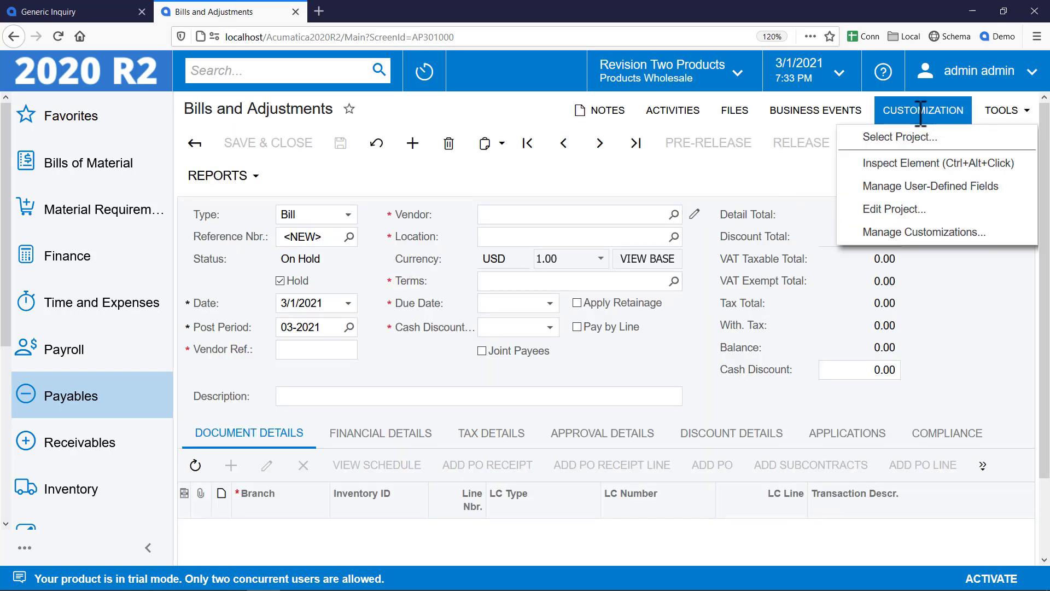
click(916, 171)
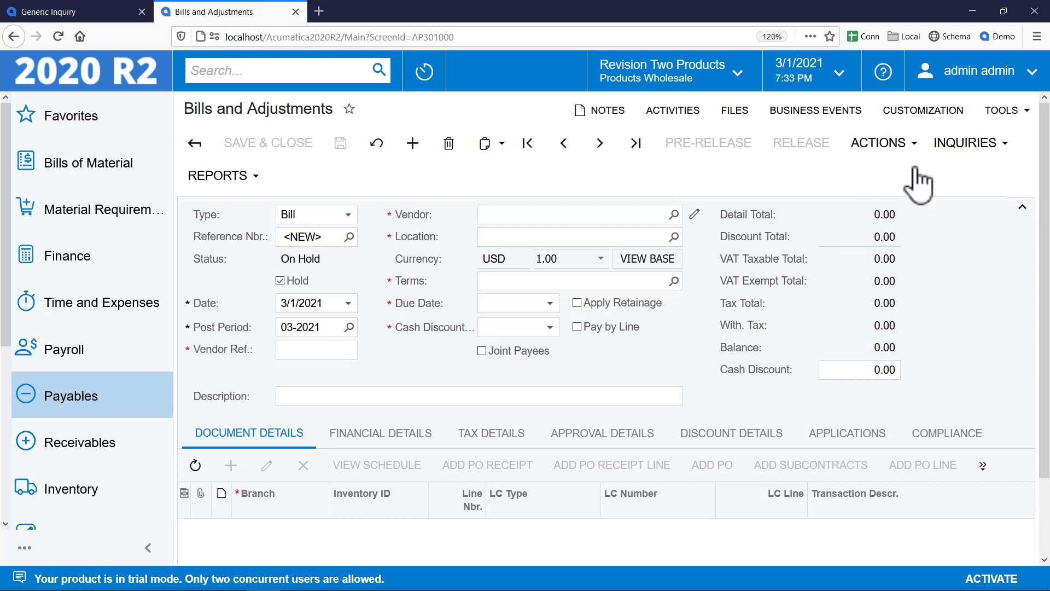
click(301, 240)
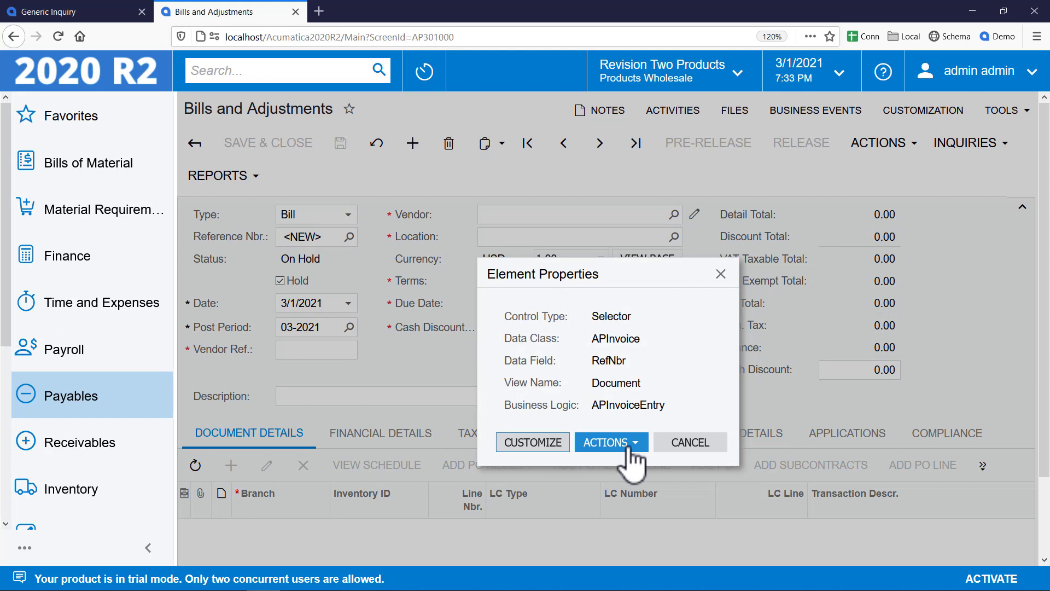
click(625, 444)
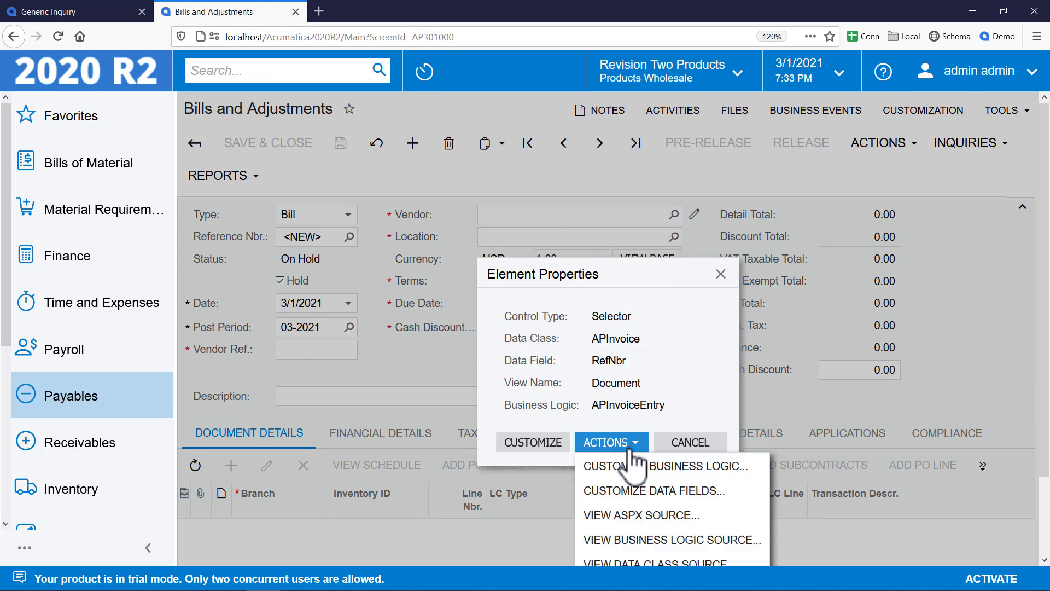
click(639, 559)
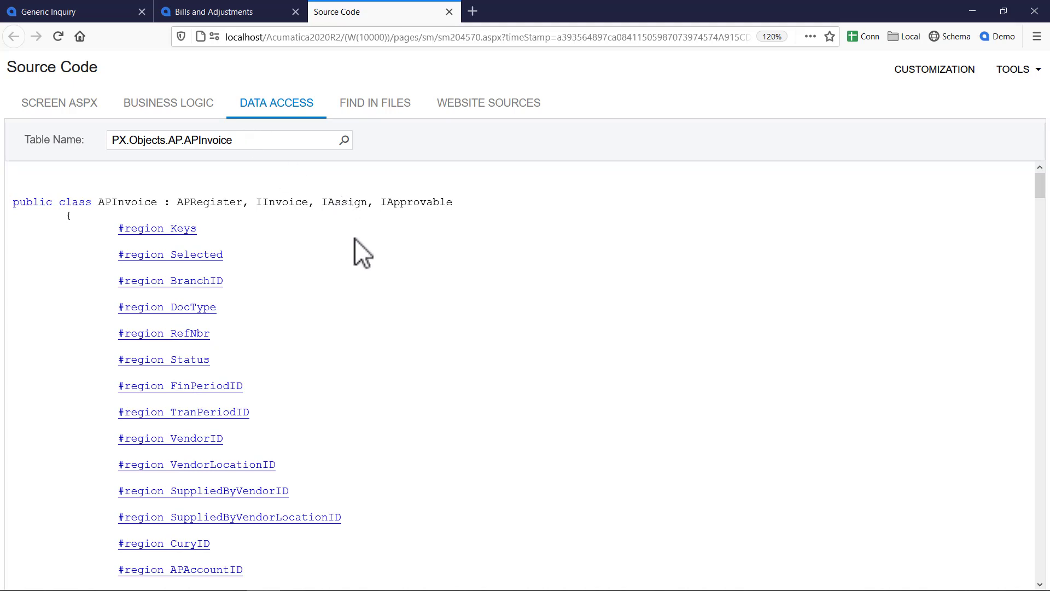
Highlight docType, refNbr in APInvoice's primary key and FindBy call, then close the source tab.
mouse_move(184, 235)
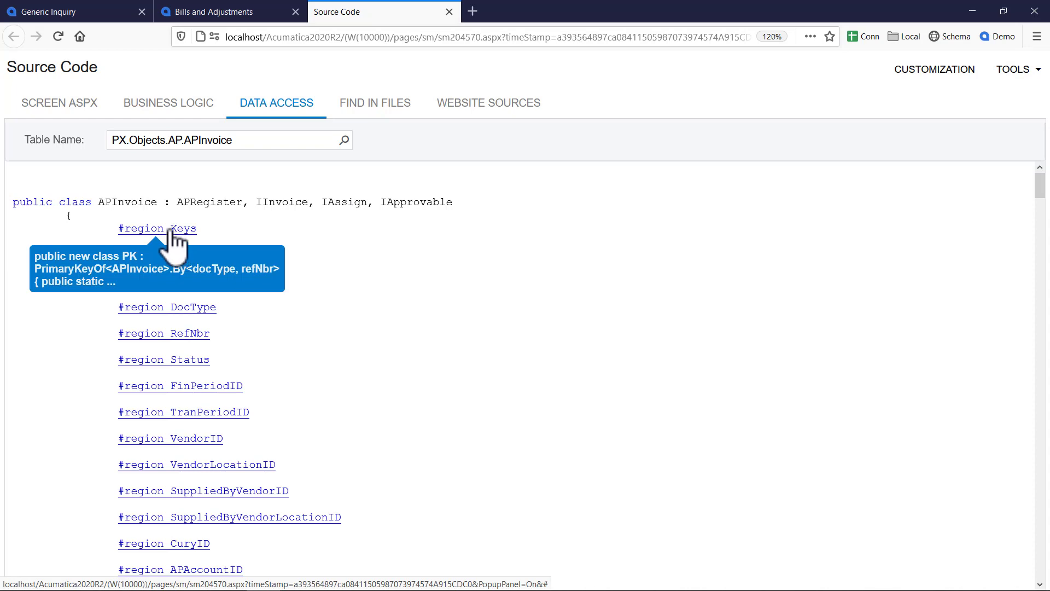
click(176, 232)
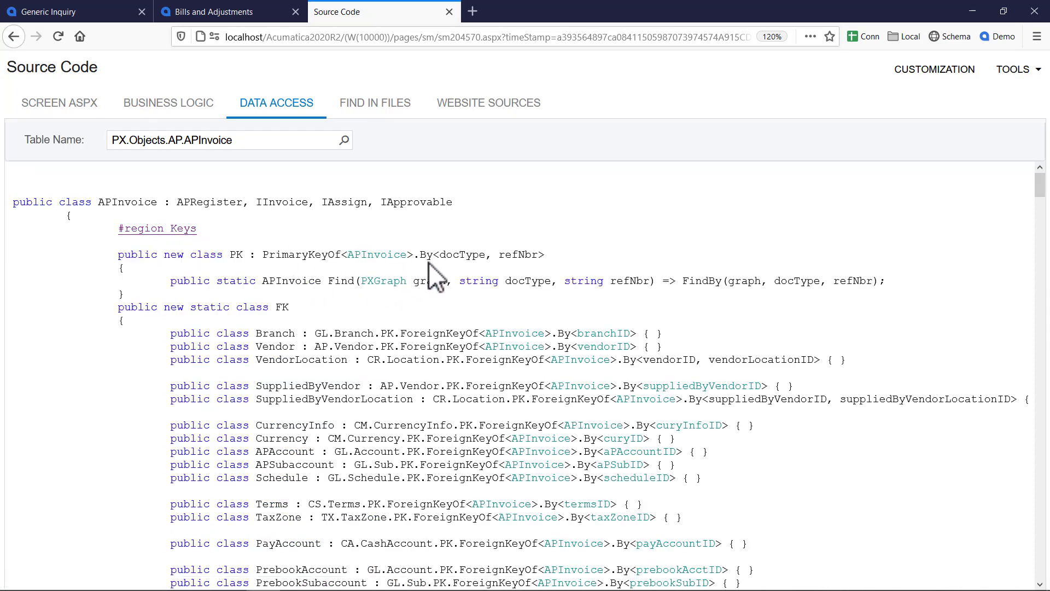
drag(439, 252, 537, 253)
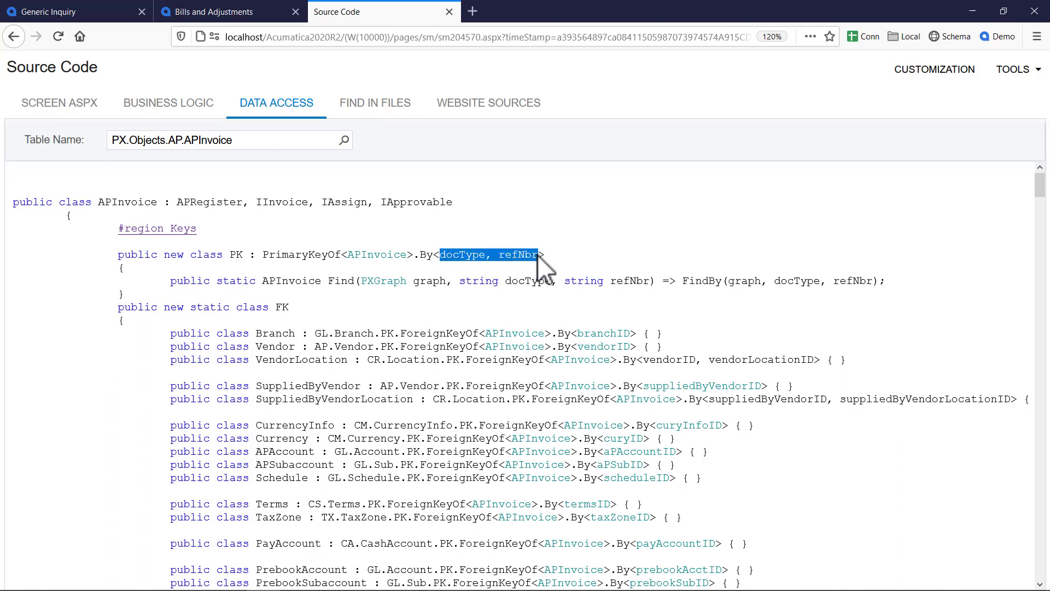
click(777, 282)
drag(796, 281, 874, 281)
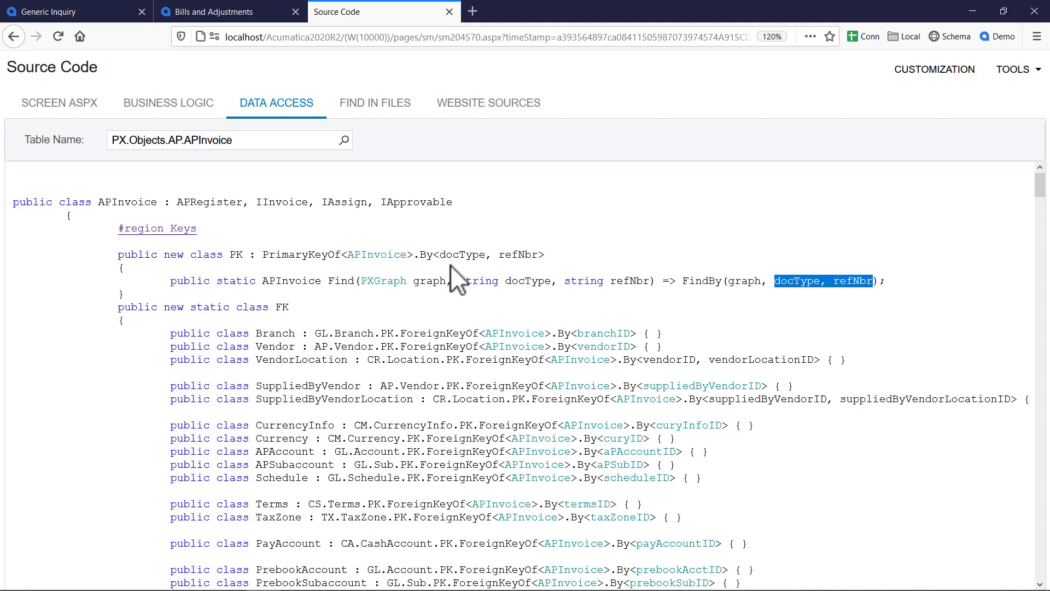
click(449, 12)
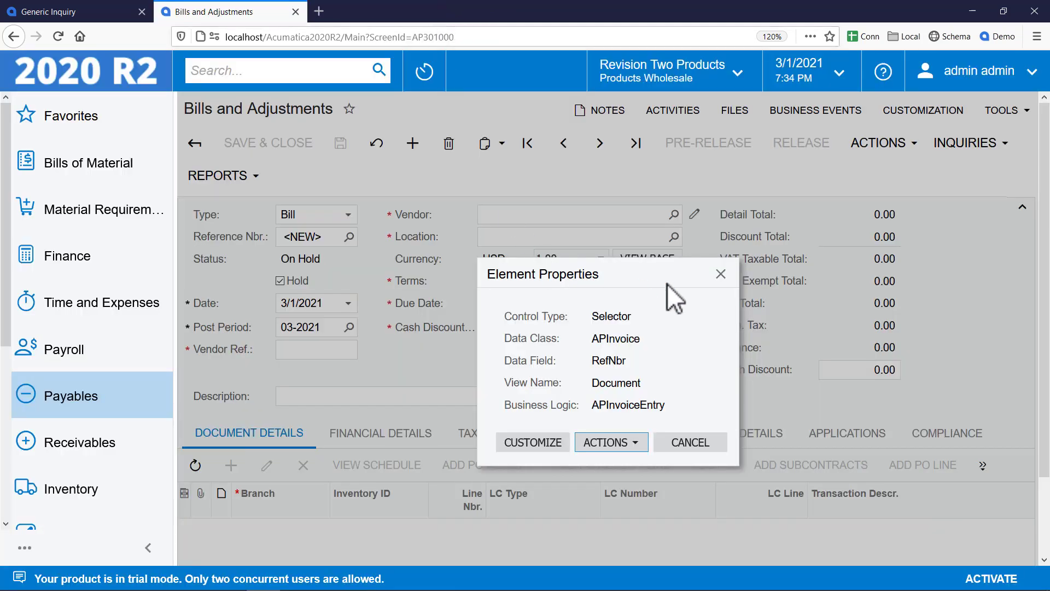